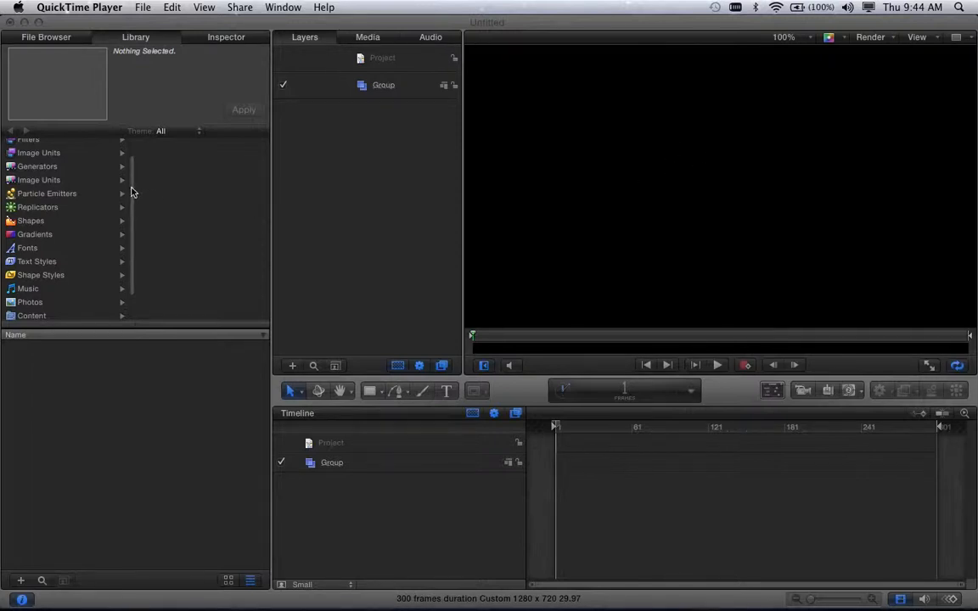
left_click_drag(134, 191, 122, 235)
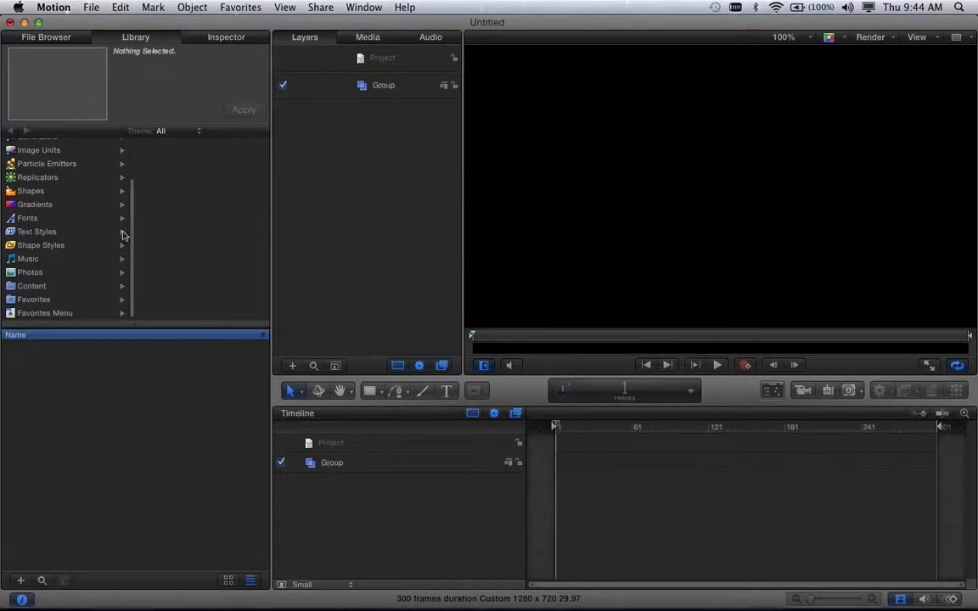
left_click(36, 247)
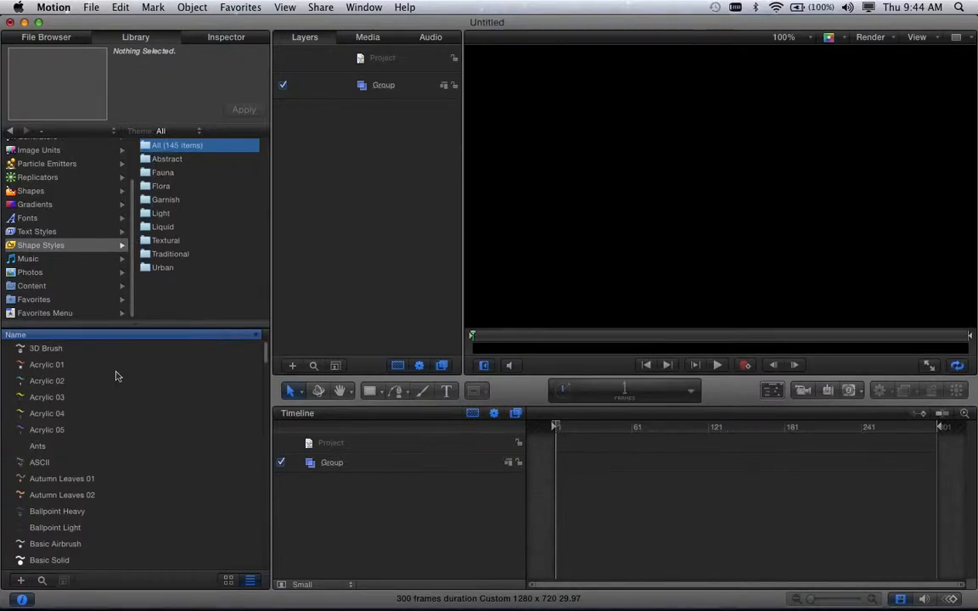
mouse_move(264, 349)
left_mouse_down()
mouse_move(268, 579)
mouse_move(267, 310)
left_mouse_up()
scroll(60, 268, "up", 3)
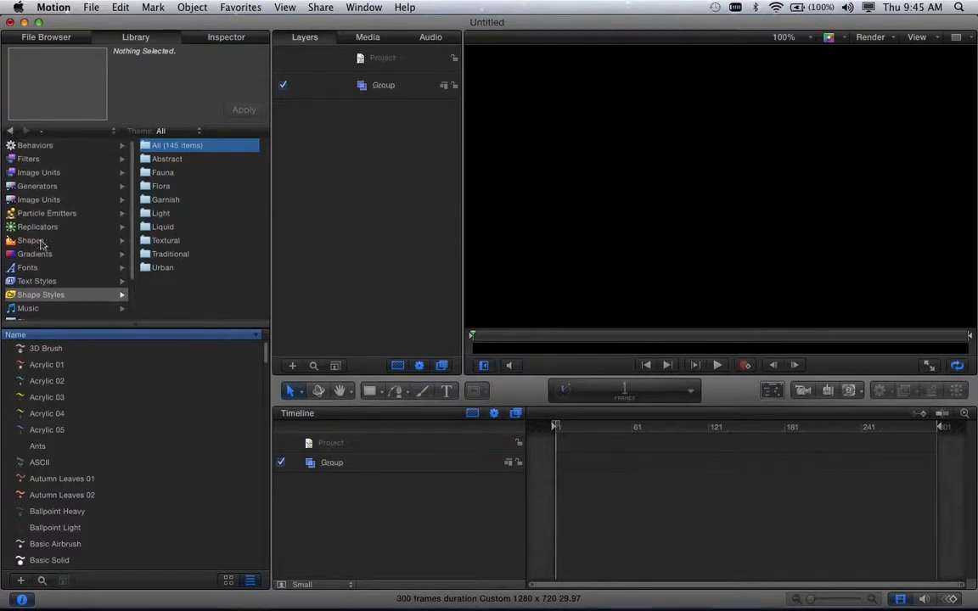
- Add the 5-sided star from the library's shapes to the project and deselect it
left_click(37, 241)
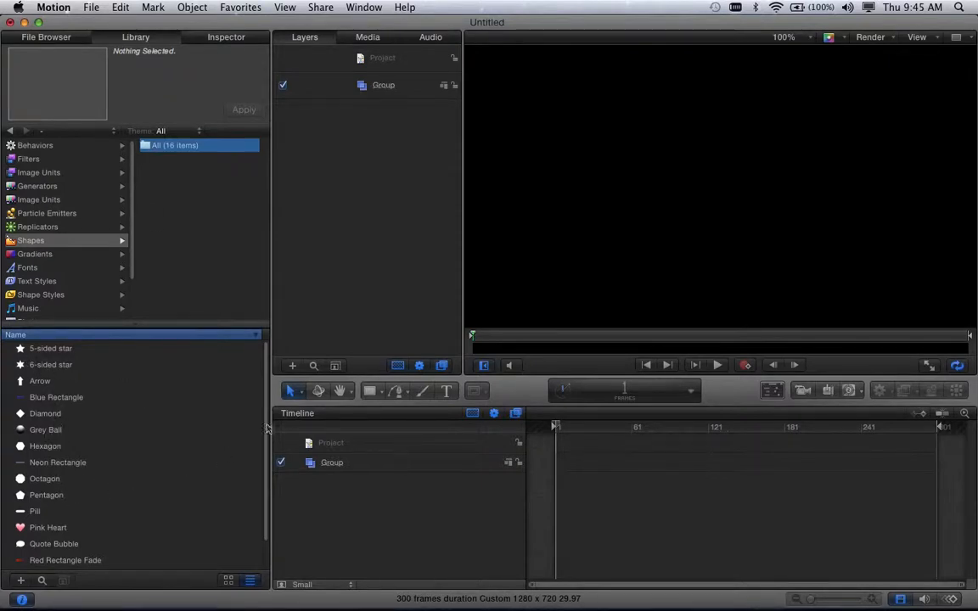
left_click_drag(267, 426, 240, 352)
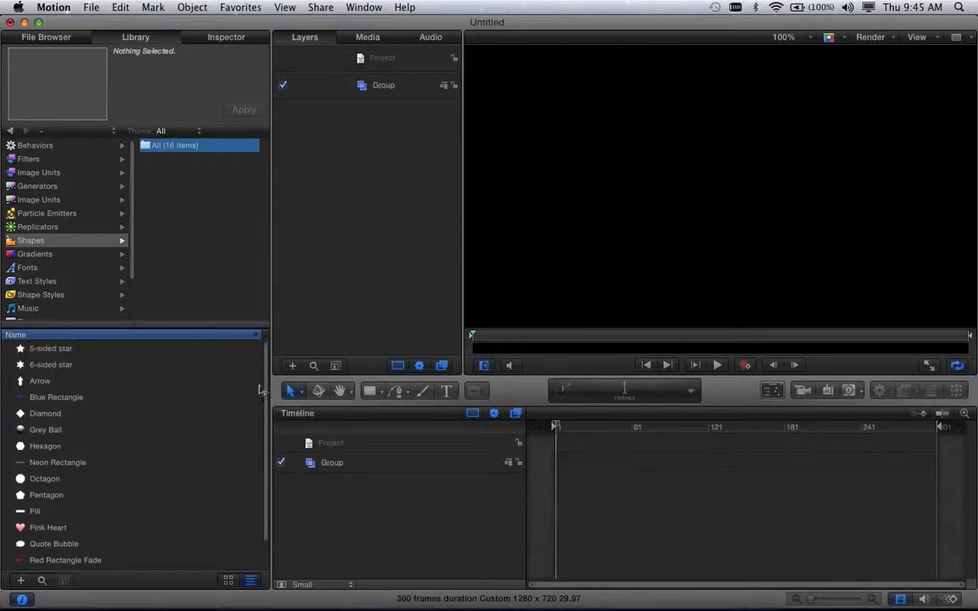
left_click(35, 351)
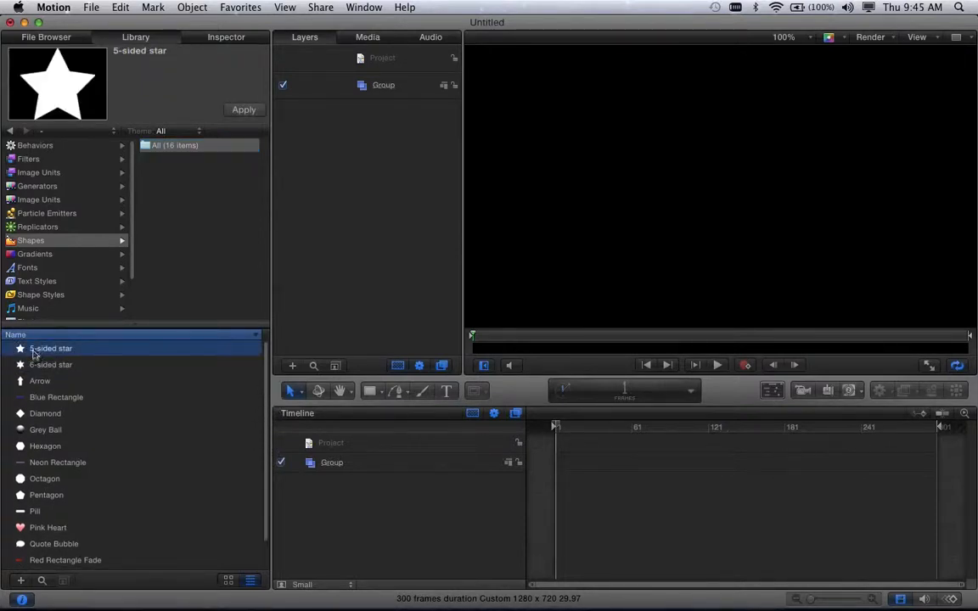
left_click(244, 111)
left_click(244, 111)
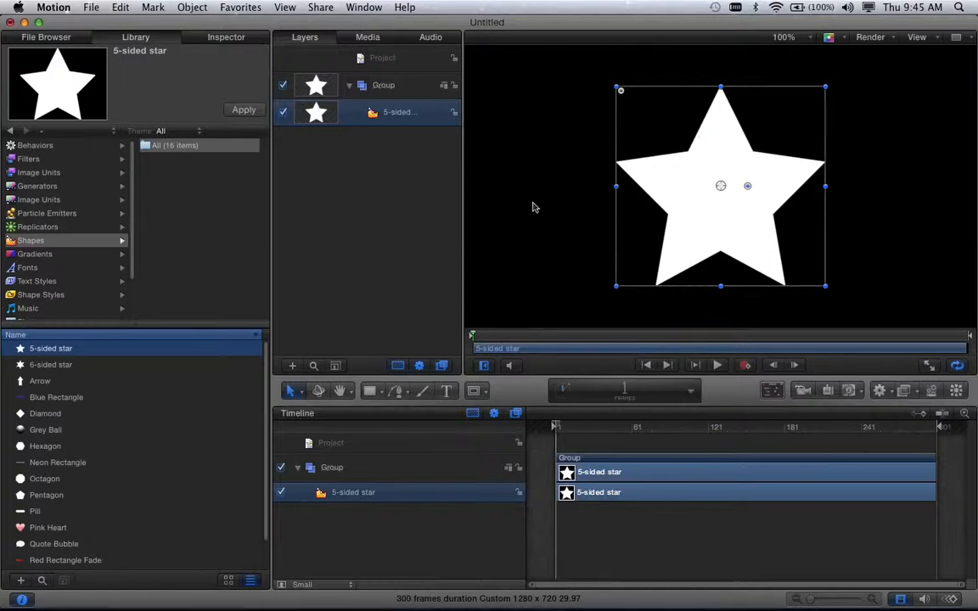
left_click(588, 161)
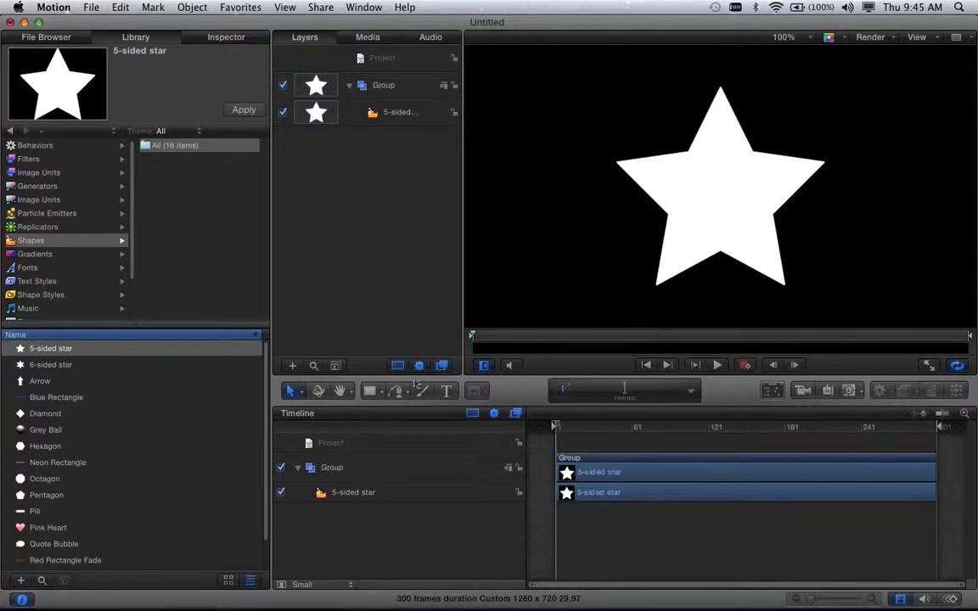
- Create a text object reading STAR on the black area above and to the left of the star shape
left_click(448, 391)
left_click(507, 77)
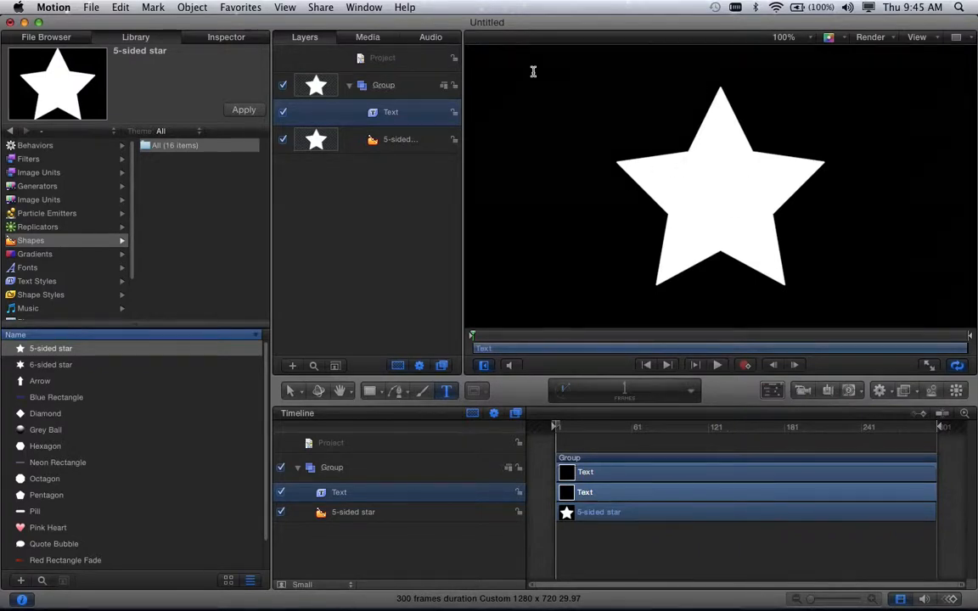
type("S")
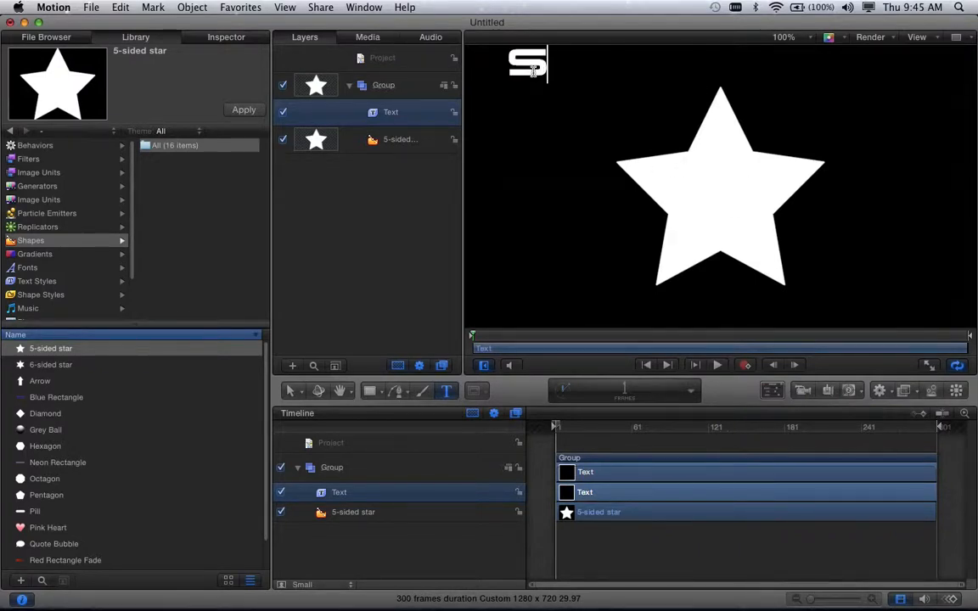
type("TAR")
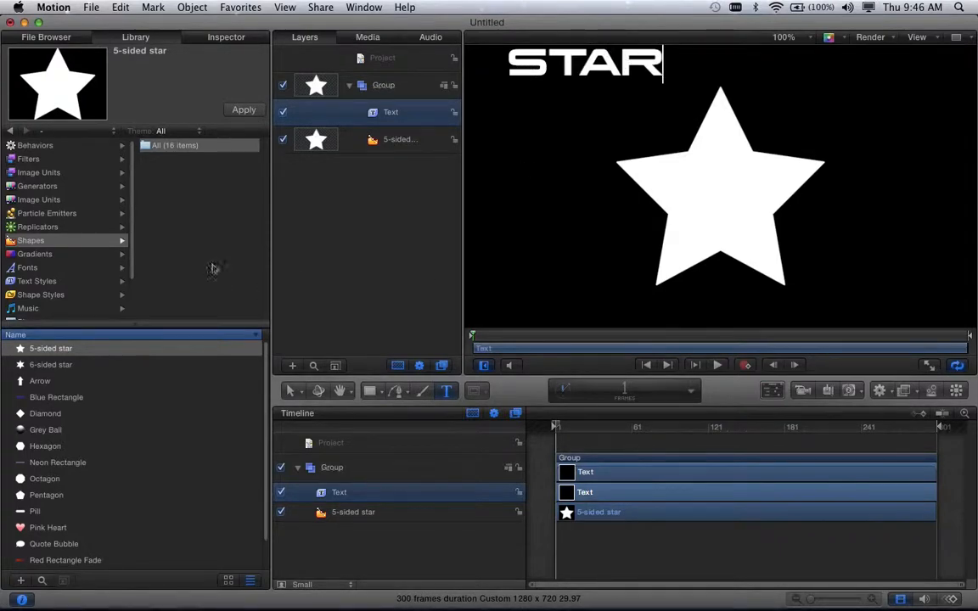
- Open the STAR text's formatting properties and start editing its text content there
left_click(225, 40)
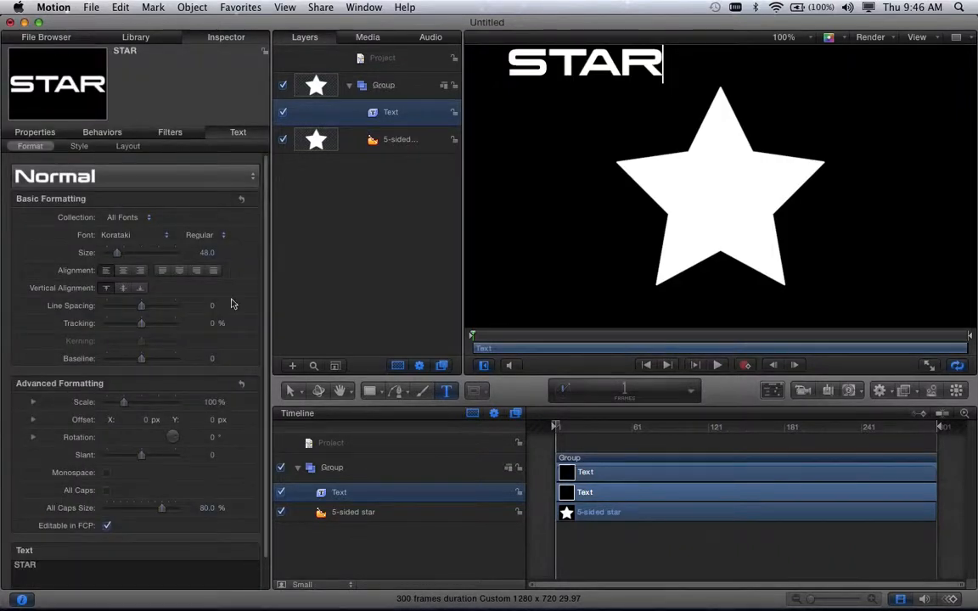
left_click(260, 300)
left_click_drag(259, 300, 263, 455)
left_click(44, 538)
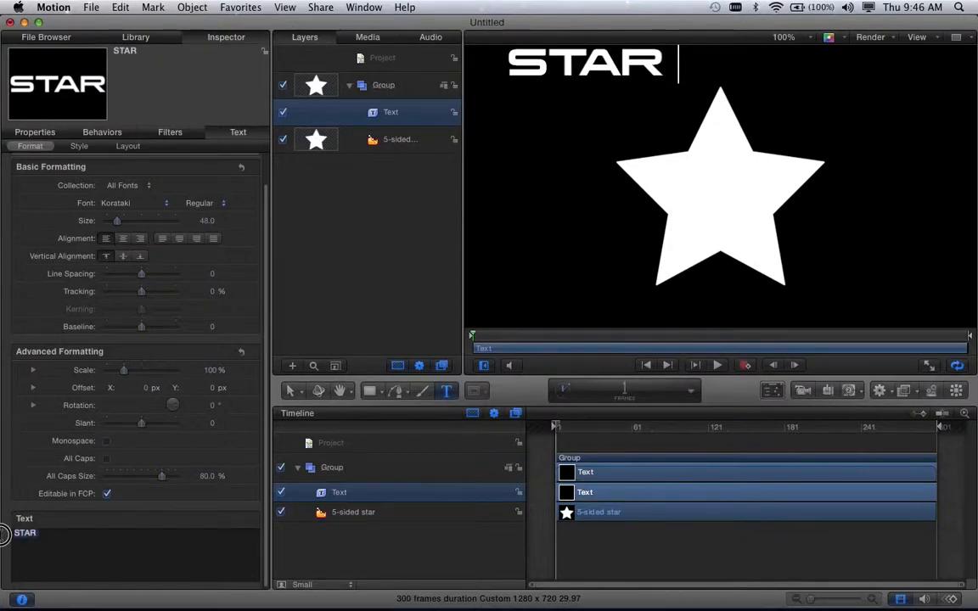
key("super+a")
left_click(50, 536)
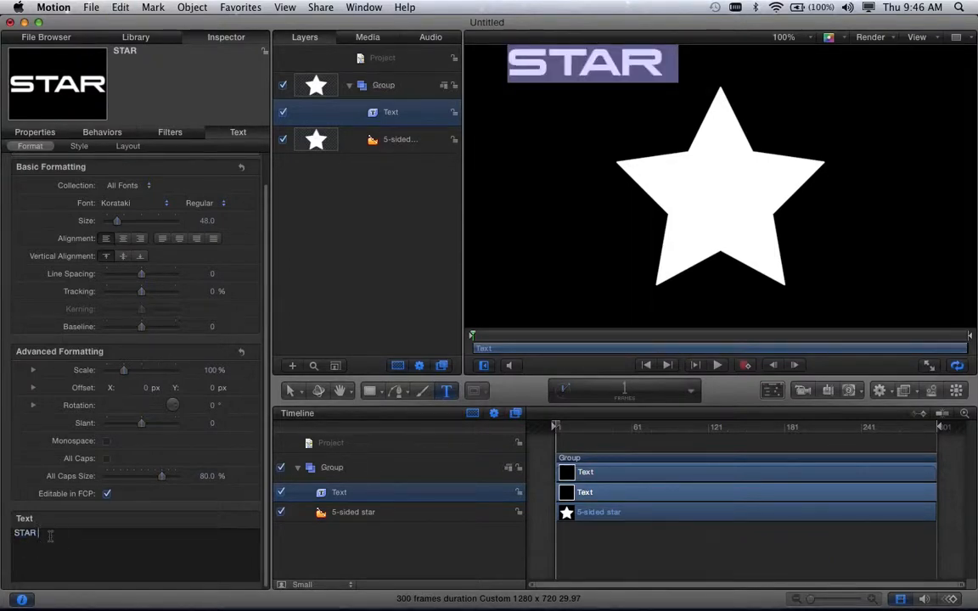
type("VB")
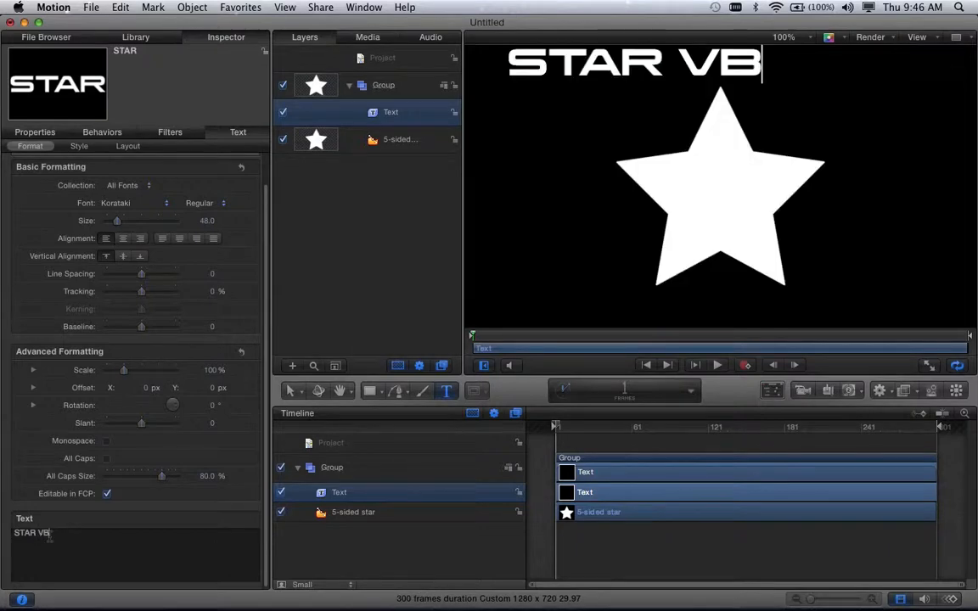
key("BackSpace")
key("BackSpace")
key("BackSpace")
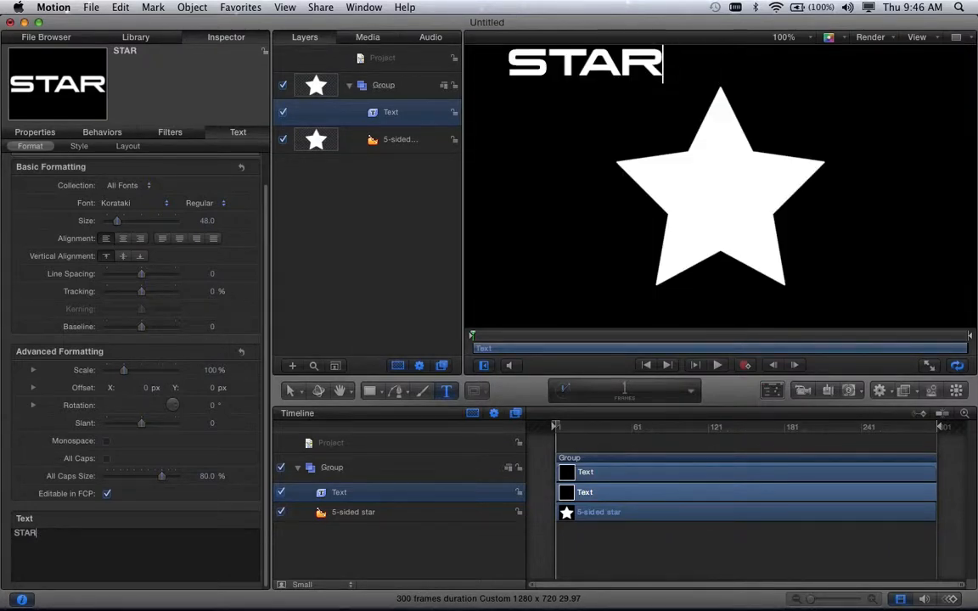
- Duplicate the word so the text reads STAR STAR STAR STAR, and reduce the font size to 18
left_click_drag(42, 535, 3, 535)
key("super+c")
left_click(47, 538)
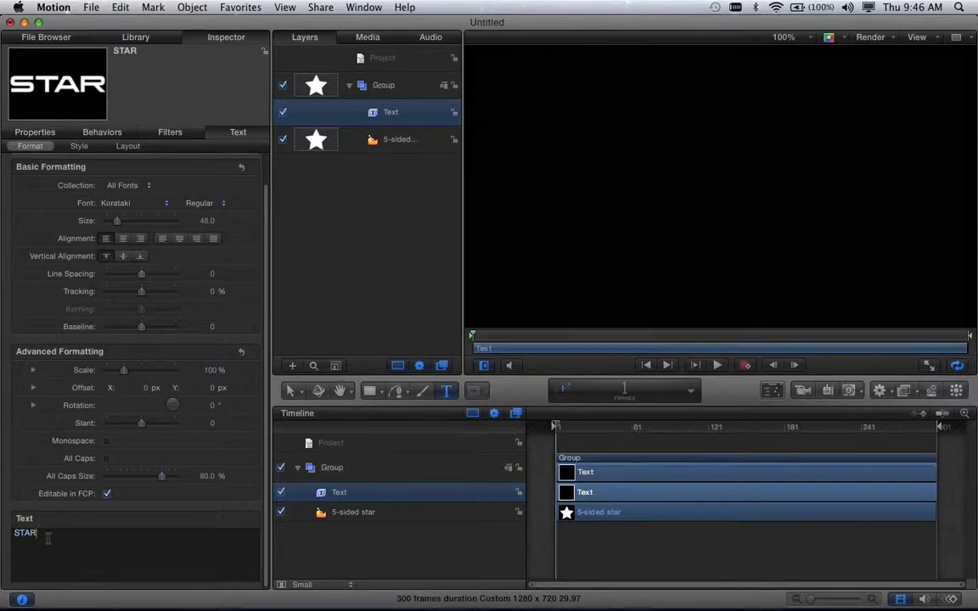
key("super+v")
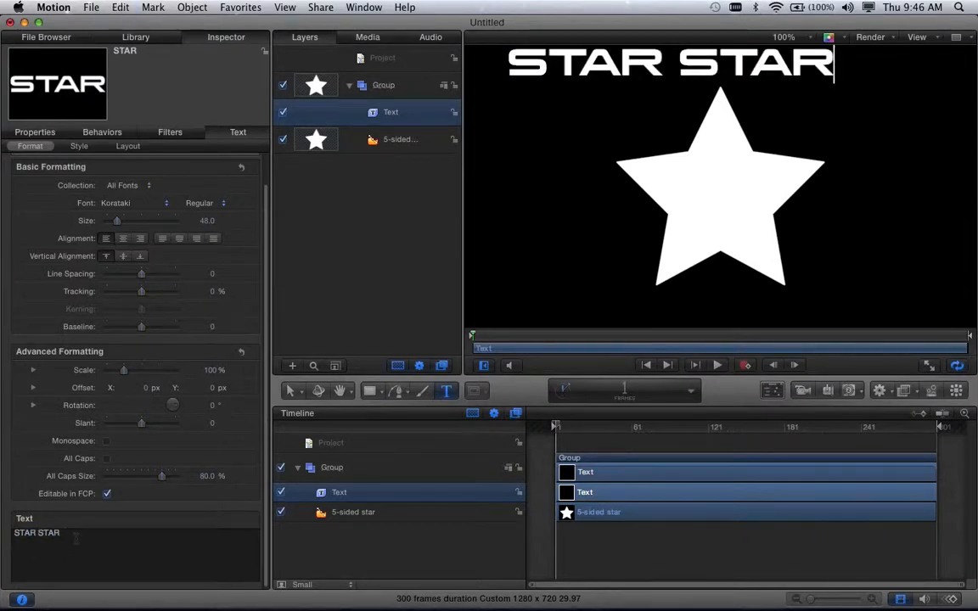
key("super+v")
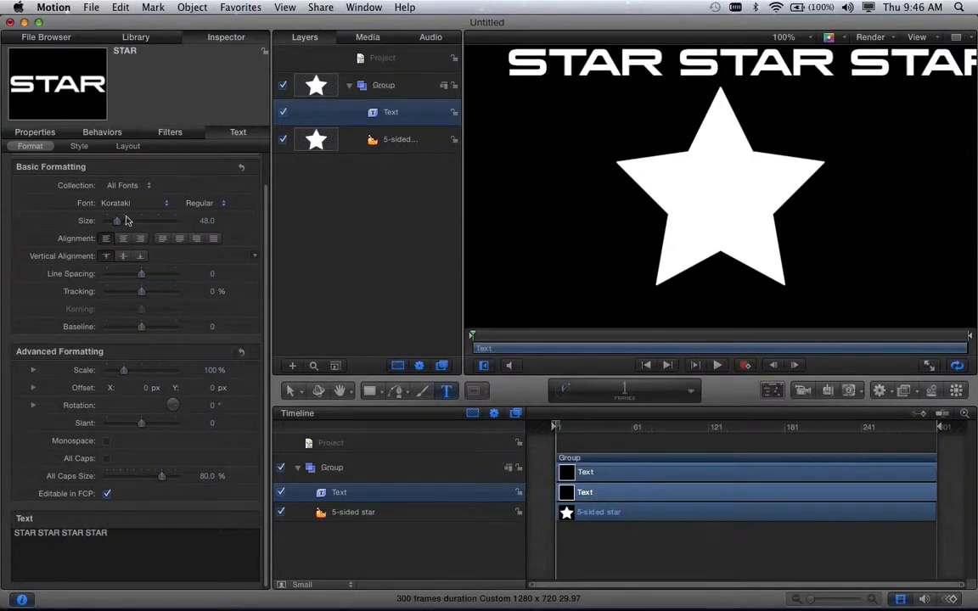
left_click_drag(119, 223, 111, 223)
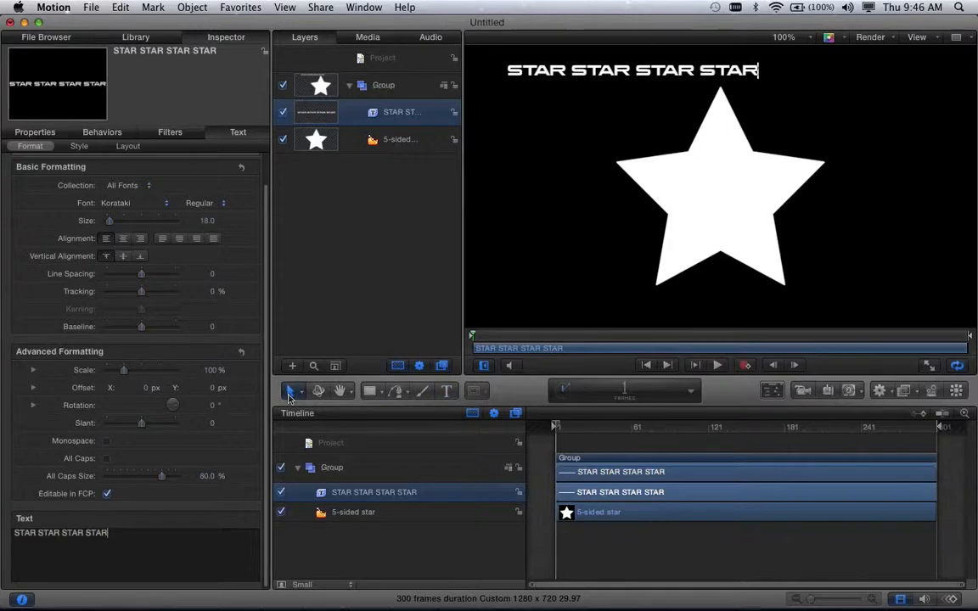
key("Escape")
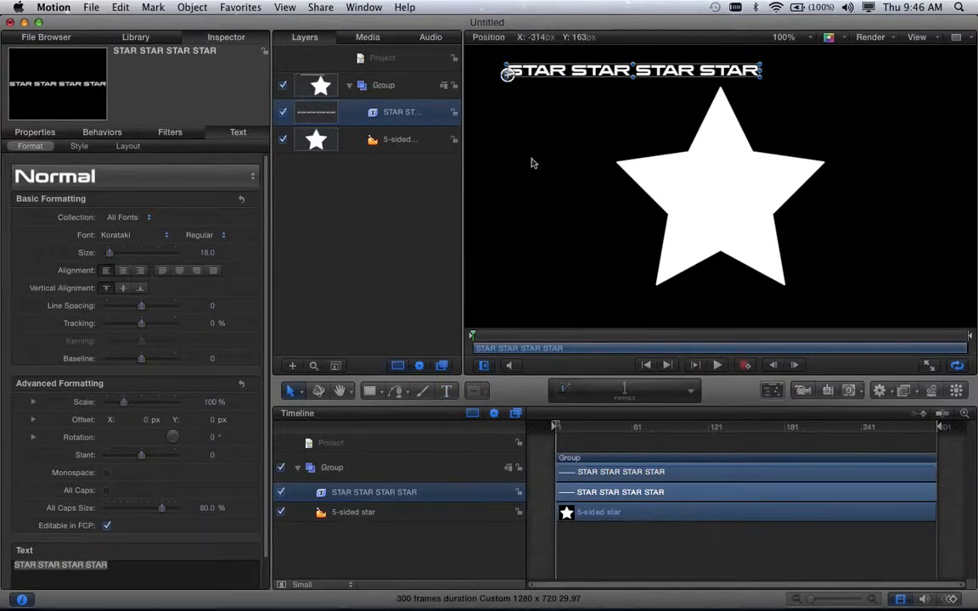
- Set the layout method of the STAR STAR STAR STAR text to Path
left_click(126, 147)
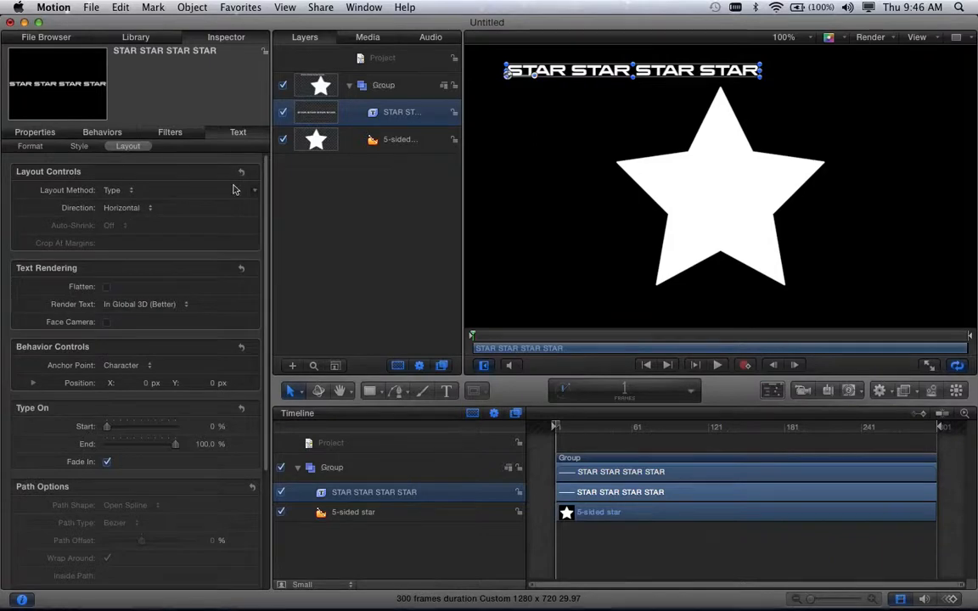
mouse_move(262, 173)
left_mouse_down()
mouse_move(265, 188)
mouse_move(262, 157)
left_mouse_up()
left_click(130, 192)
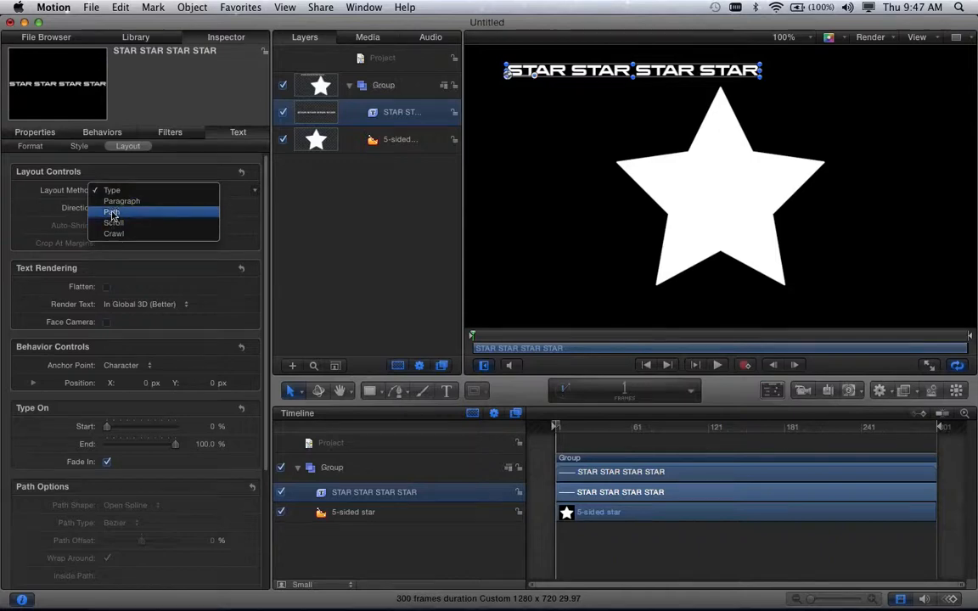
left_click(111, 213)
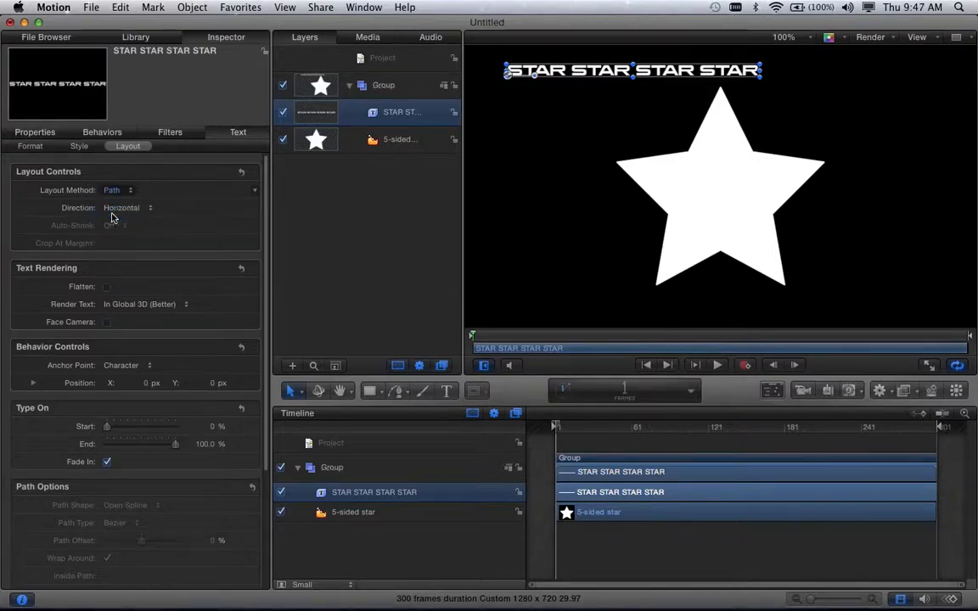
- Set the text's path shape to Geometry and assign the 5-sided star as its shape source
left_click(265, 240)
left_click_drag(266, 240, 259, 349)
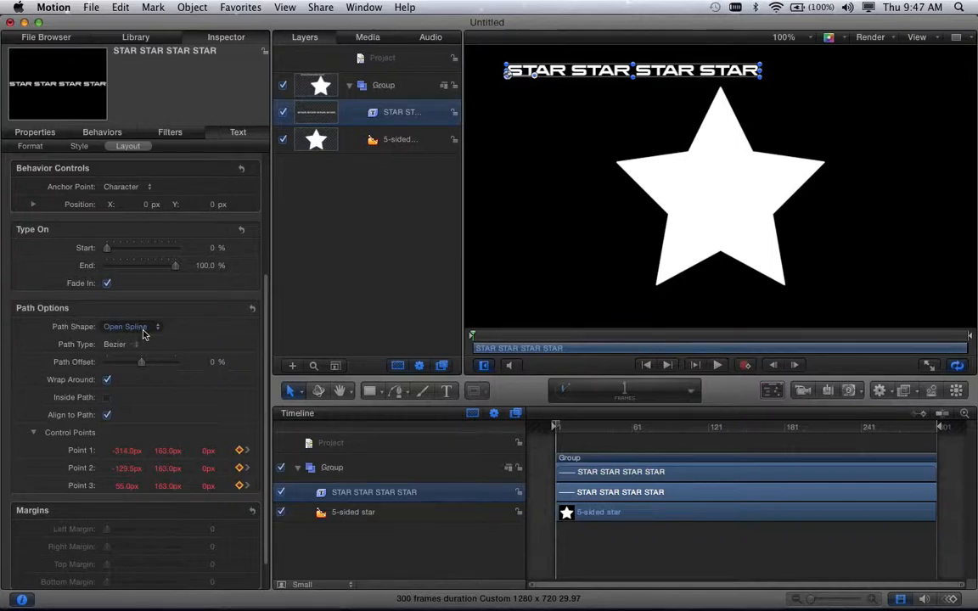
double_click(538, 75)
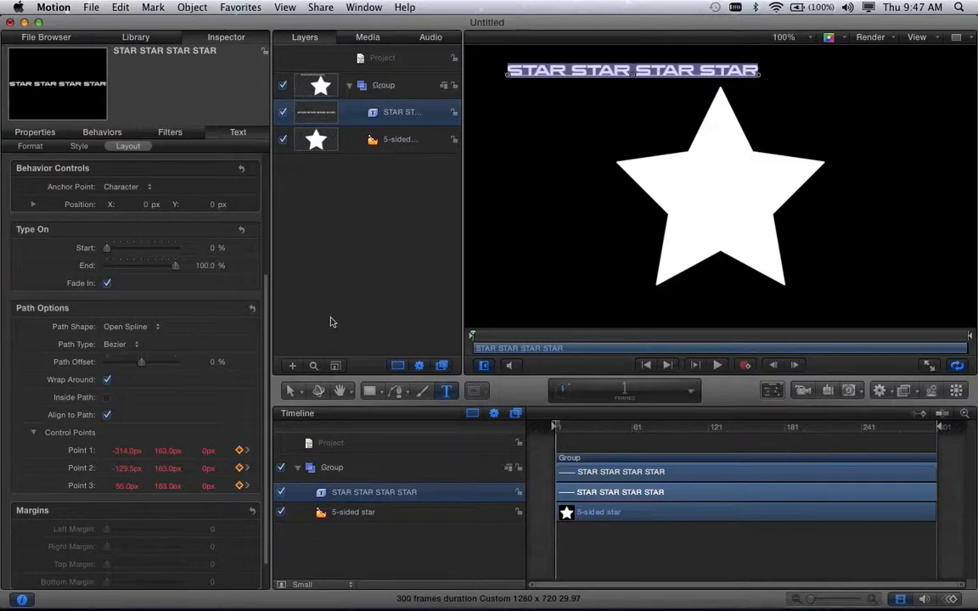
left_click(158, 329)
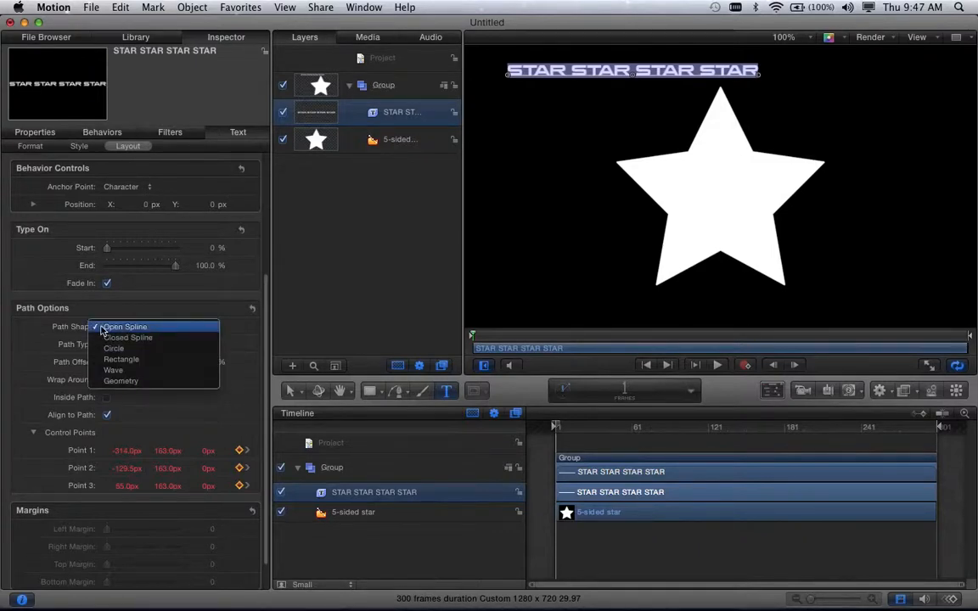
left_click(121, 382)
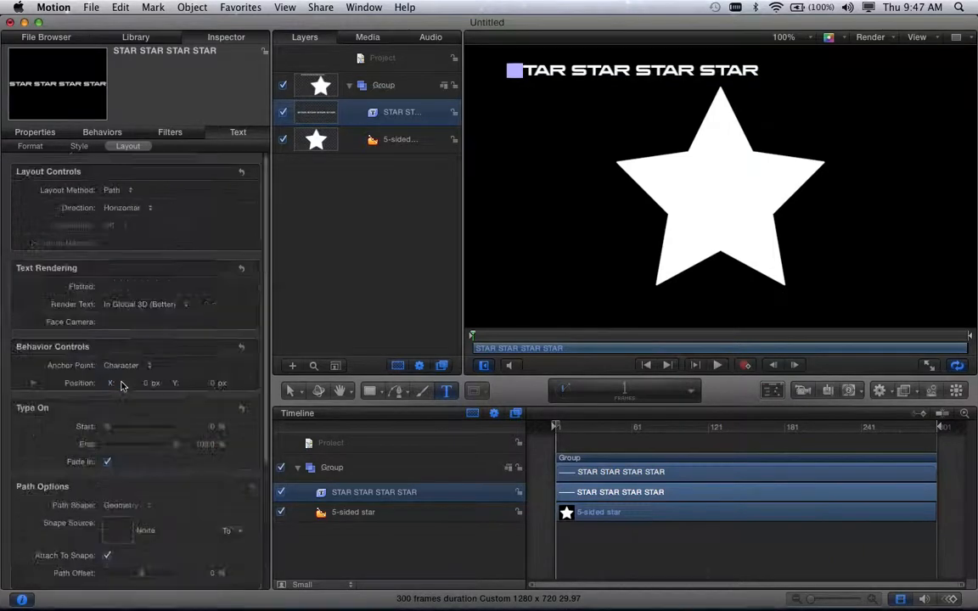
scroll(182, 441, "down", 2)
scroll(127, 488, "down", 2)
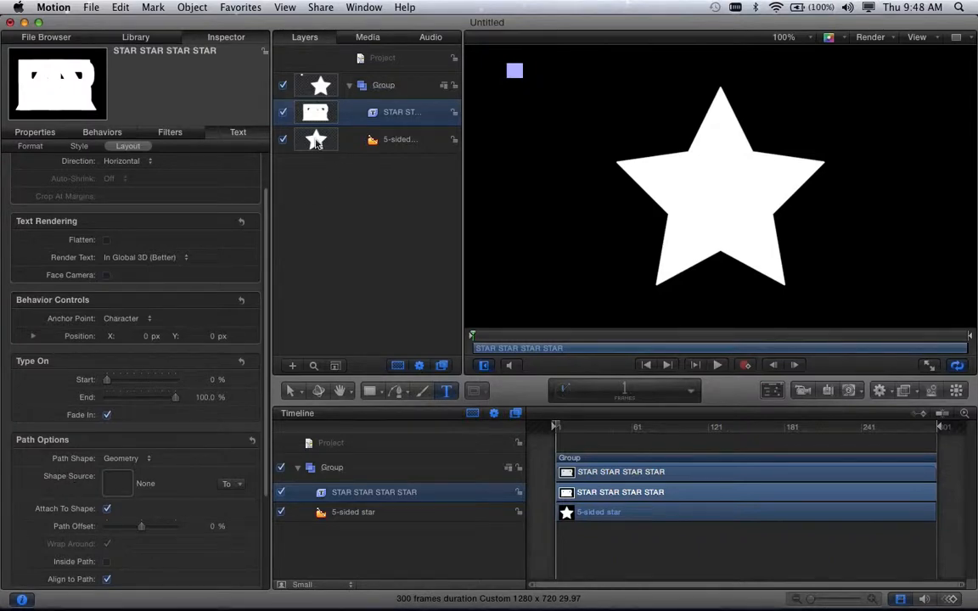
left_click_drag(315, 143, 118, 482)
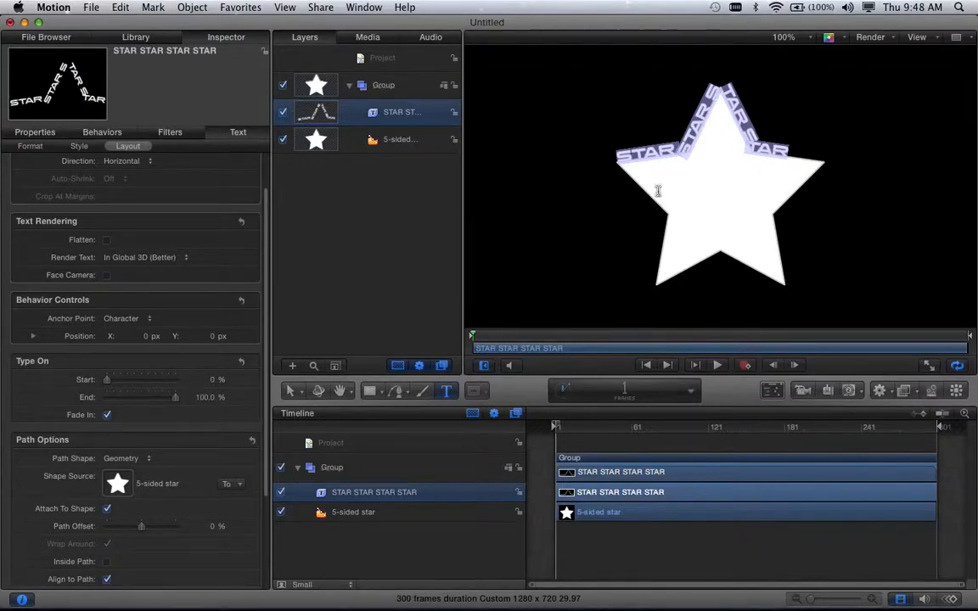
- Make the text run inside the star's path by enabling the Inside Path option
scroll(180, 429, "down", 3)
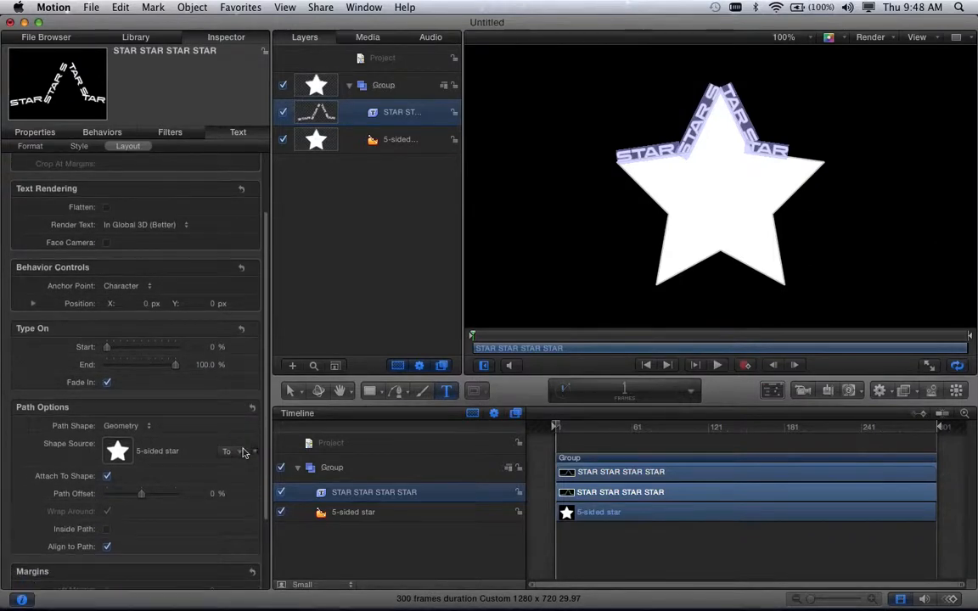
scroll(243, 453, "down", 1)
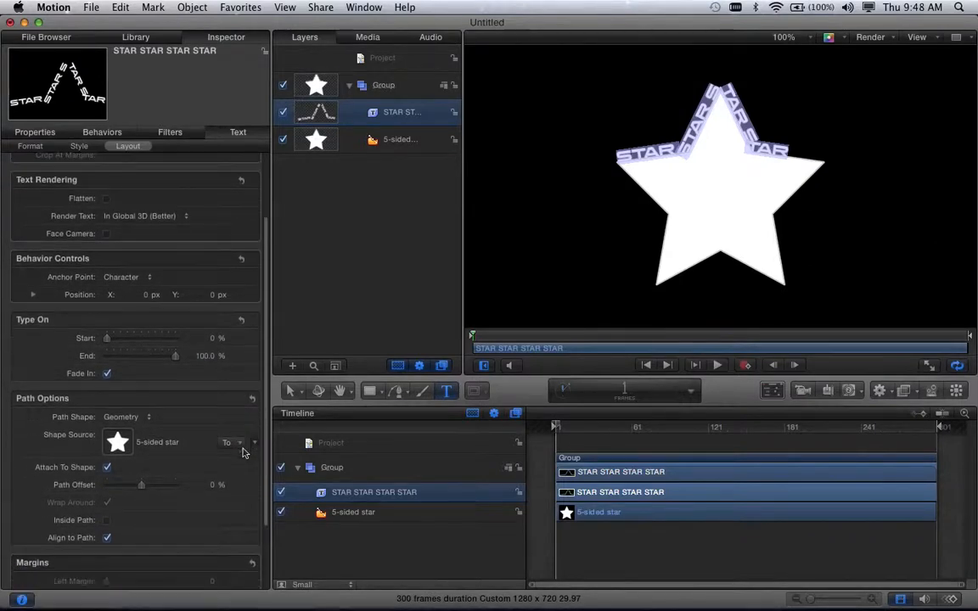
left_click(107, 523)
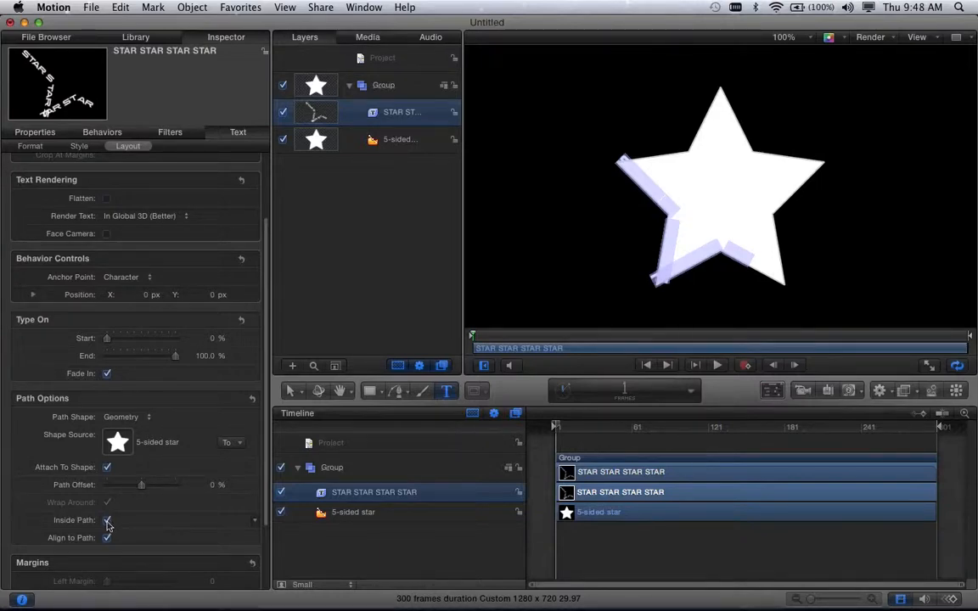
- Set the face colour of the STAR STAR STAR STAR text to black
left_click(31, 146)
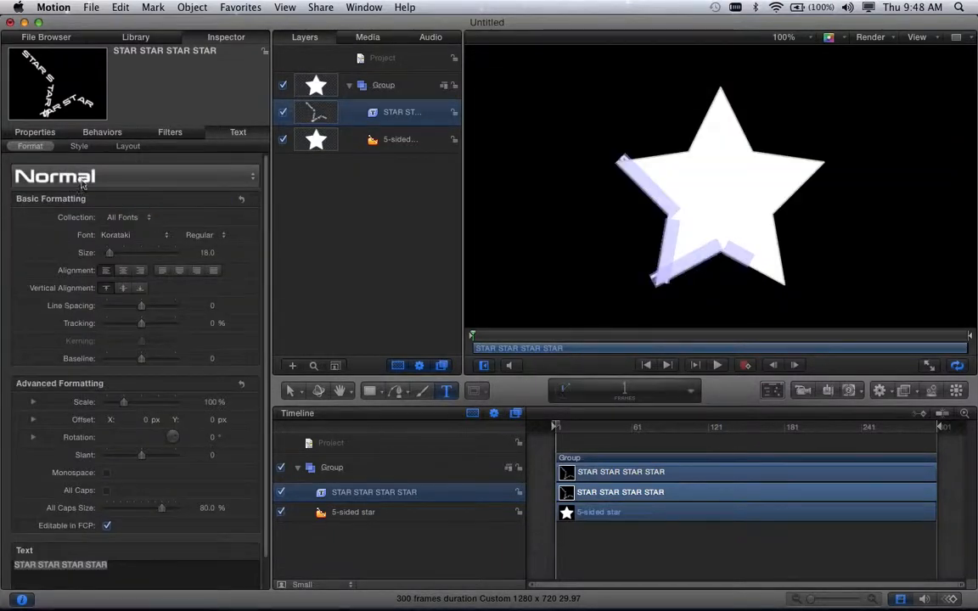
left_click(81, 149)
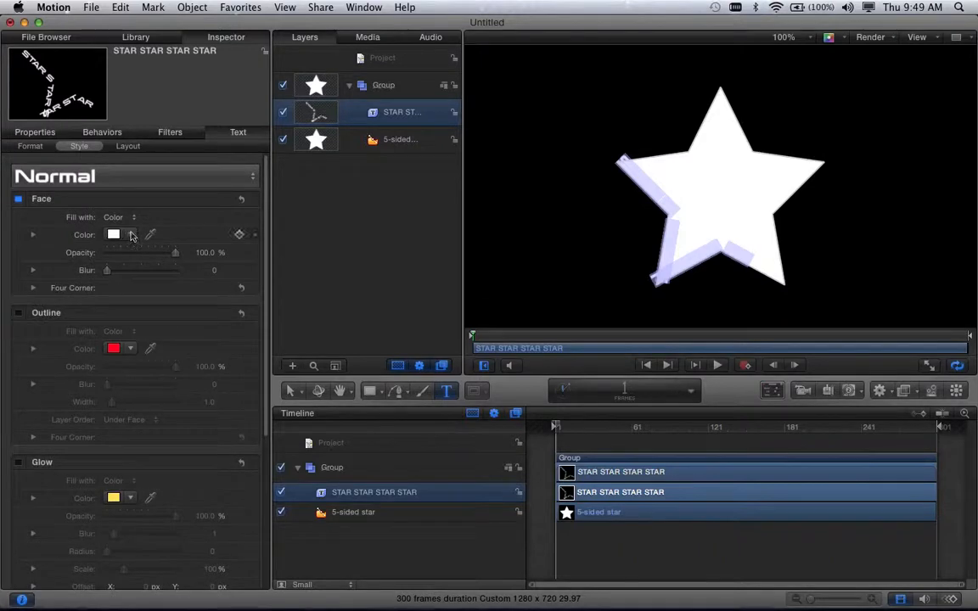
left_click(132, 237)
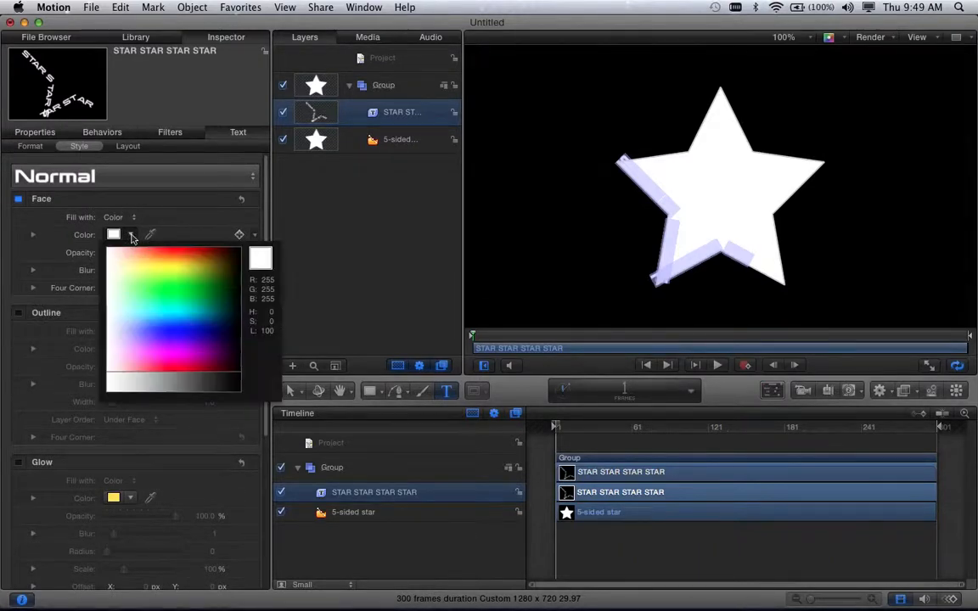
left_click(245, 327)
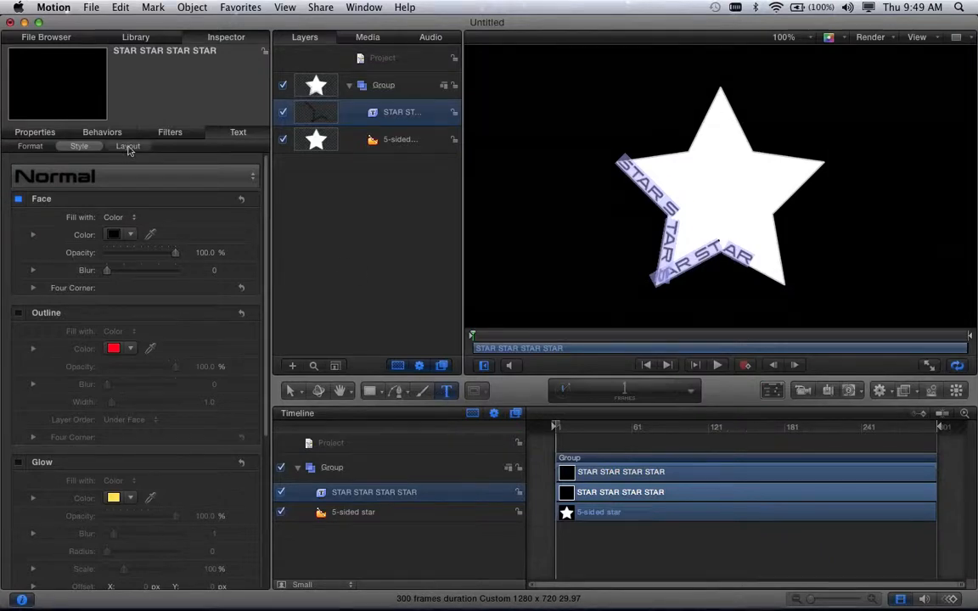
- Shift the text along the star's path by setting its X offset to 516 px
left_click(129, 147)
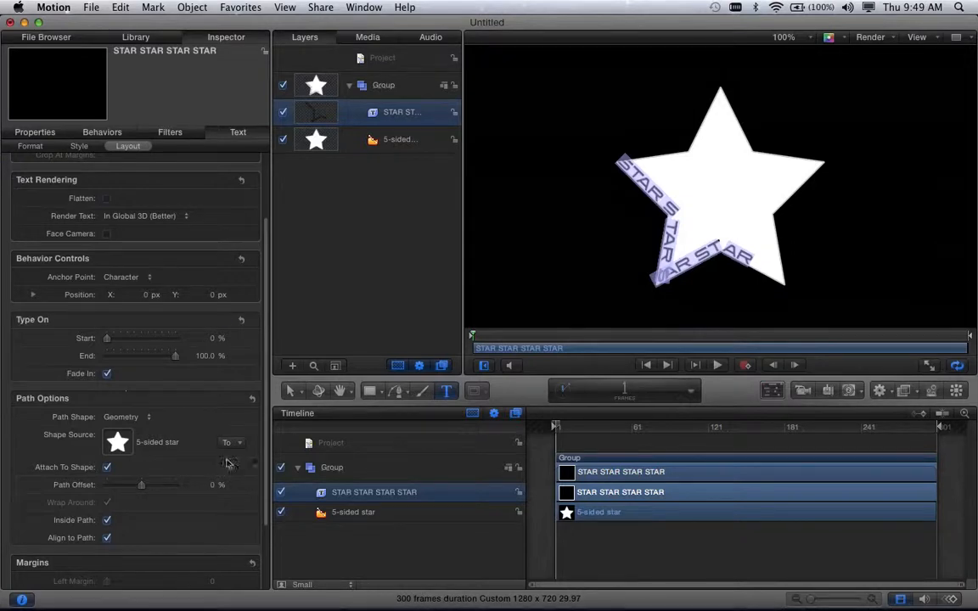
left_click_drag(265, 408, 267, 428)
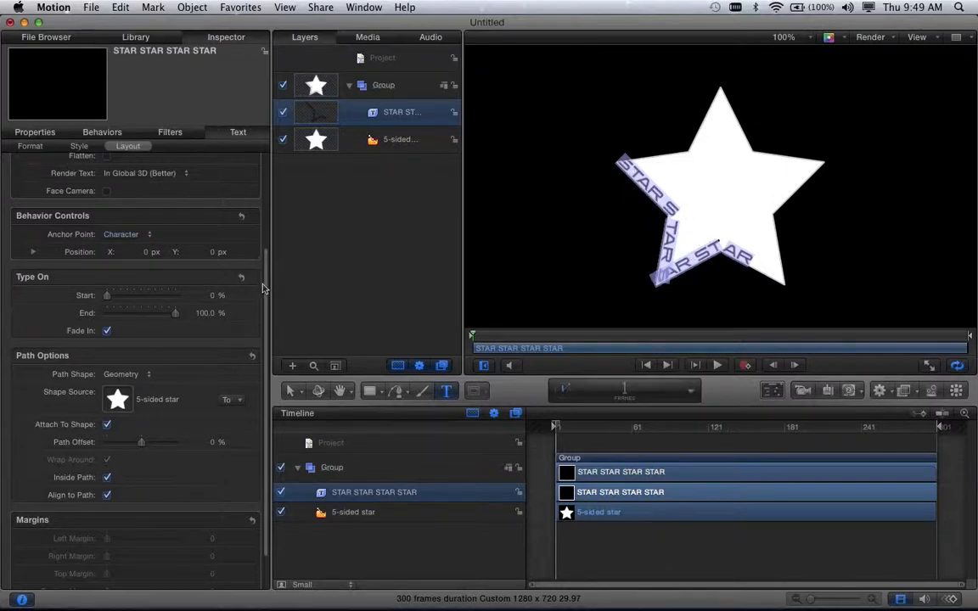
left_click_drag(262, 289, 262, 136)
left_click(32, 147)
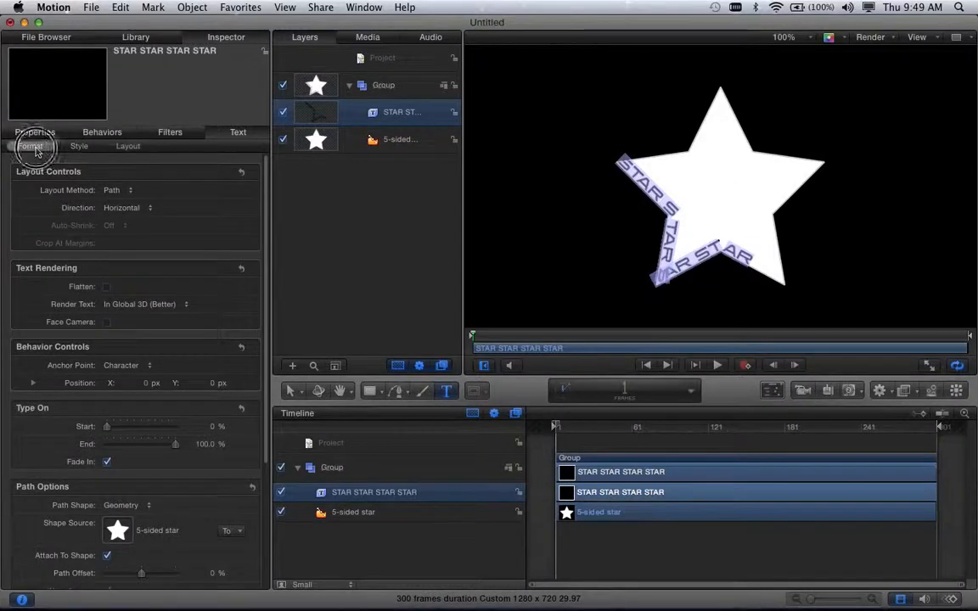
left_click_drag(267, 211, 264, 234)
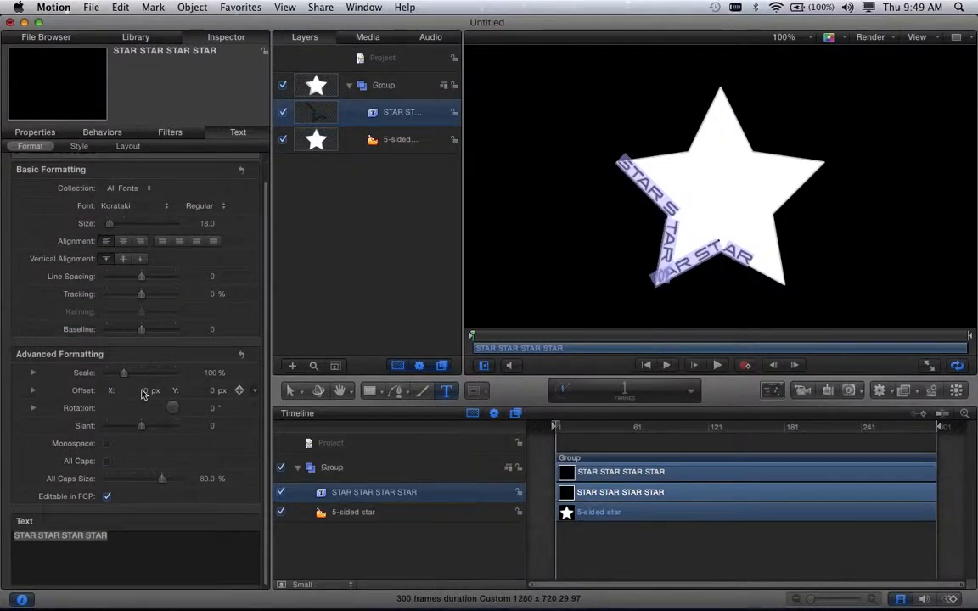
left_click_drag(146, 395, 226, 395)
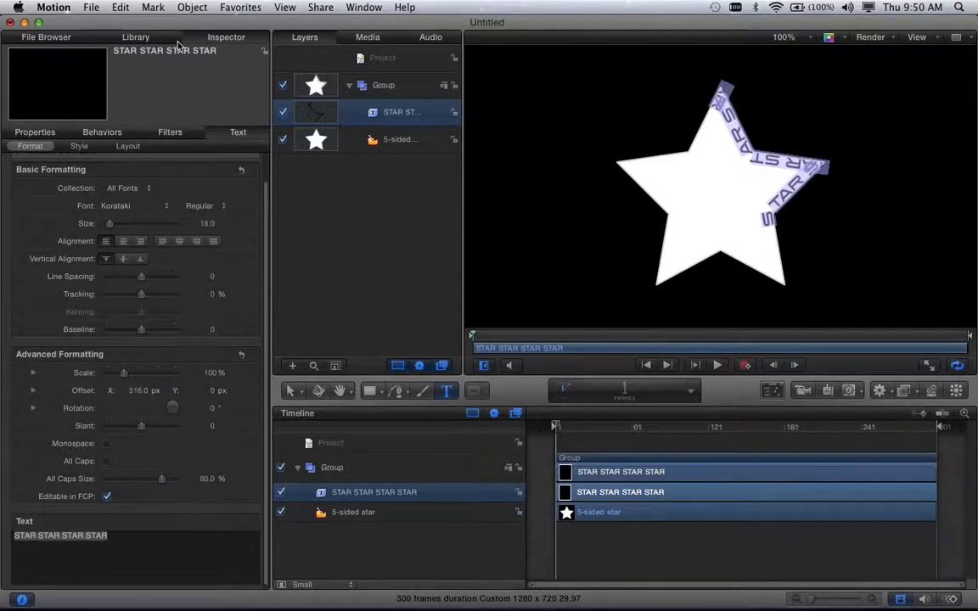
mouse_move(874, 594)
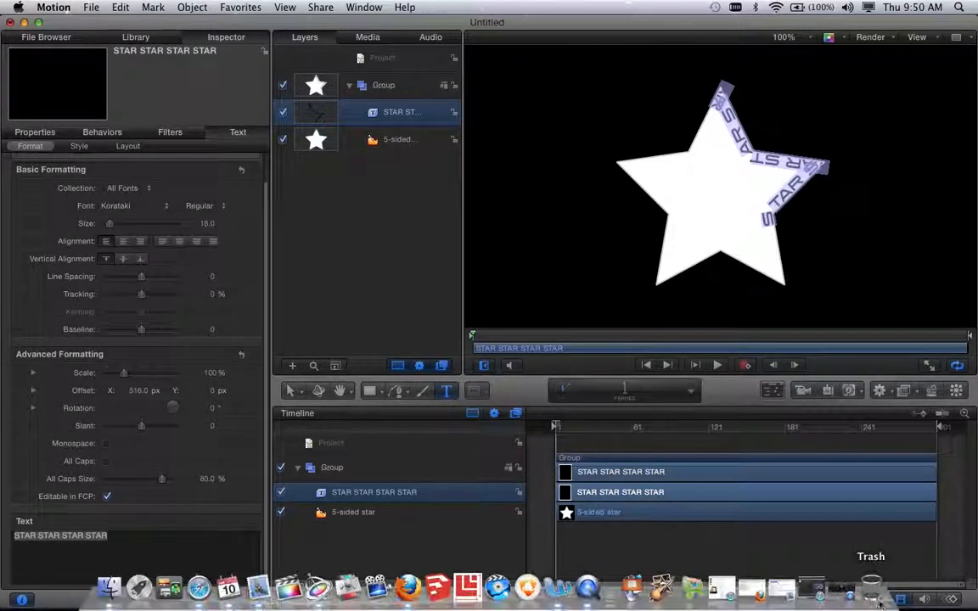
left_click(839, 592)
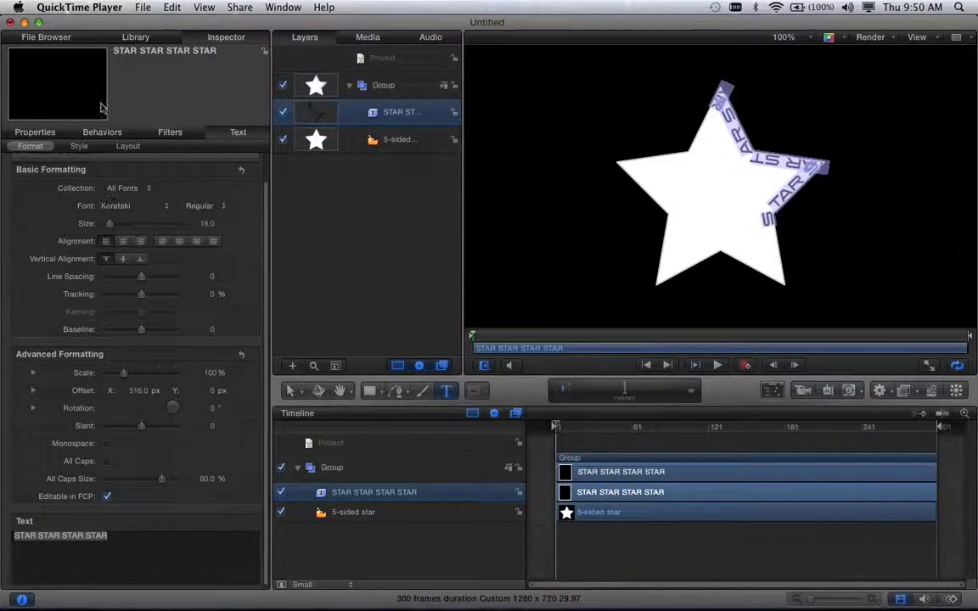